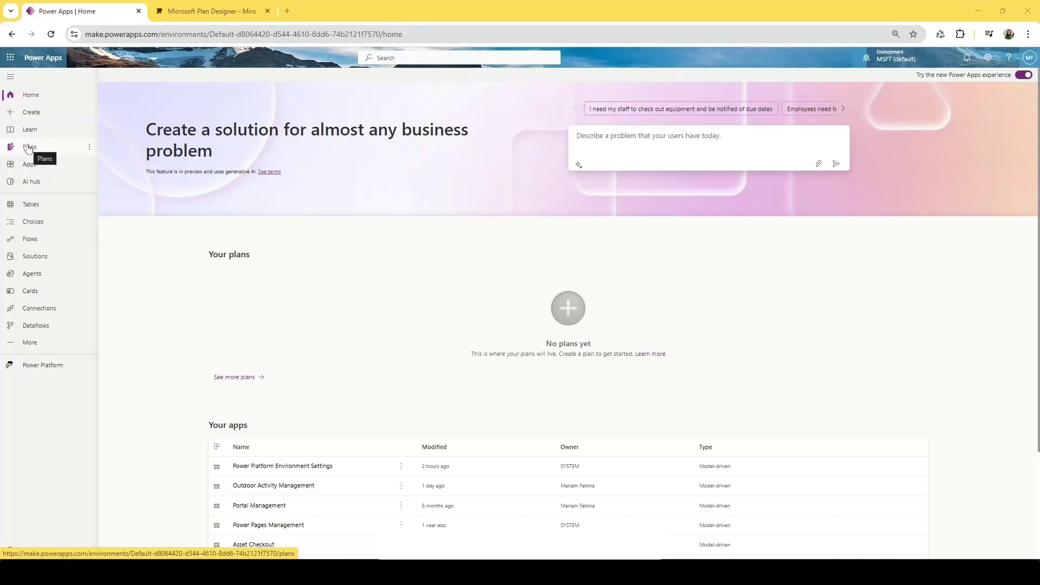
Go to the Plans page, then switch to the Miro mind map of the Property Management Portal.
click(29, 147)
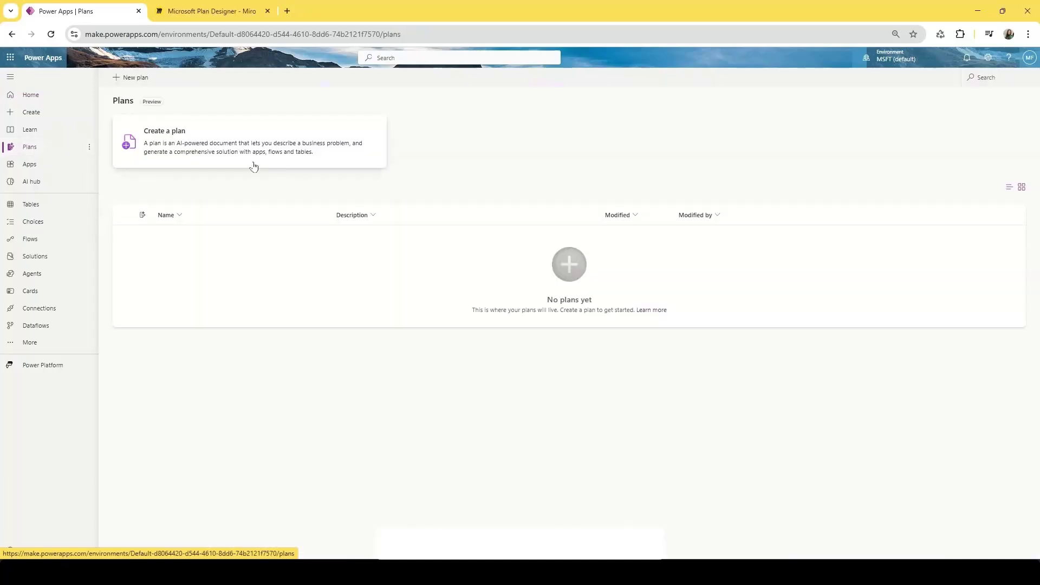
click(211, 12)
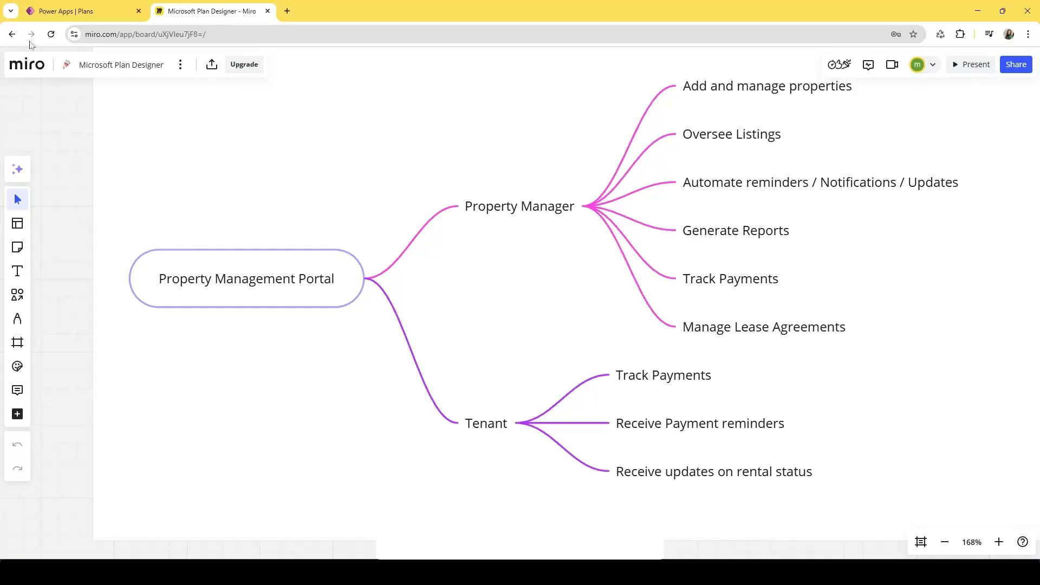
Switch back to the Power Apps Plans browser tab.
click(81, 11)
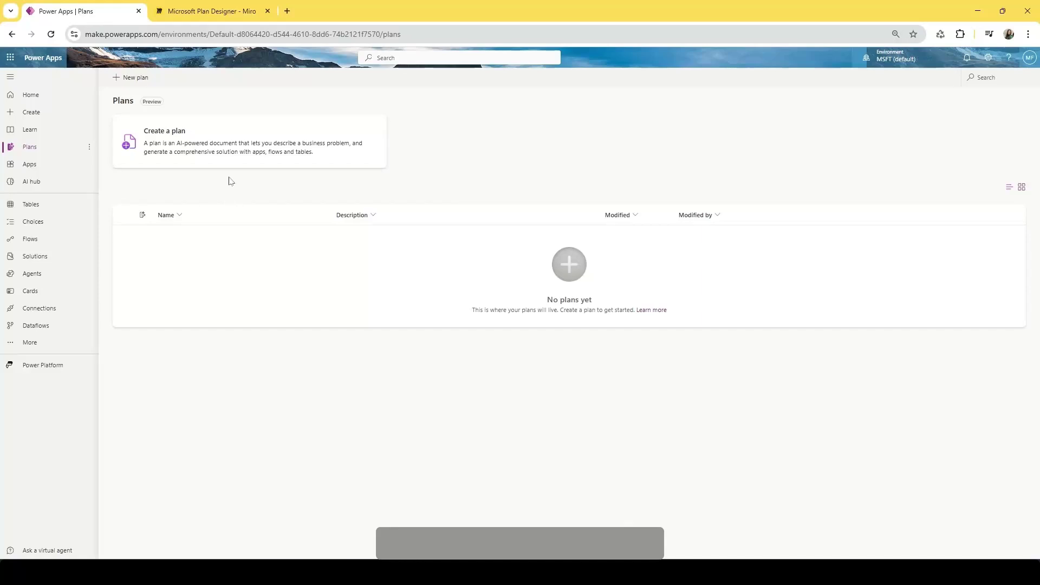
Create a plan from the pasted rental-reminder problem description, attach the mind-map image, and generate it.
click(229, 156)
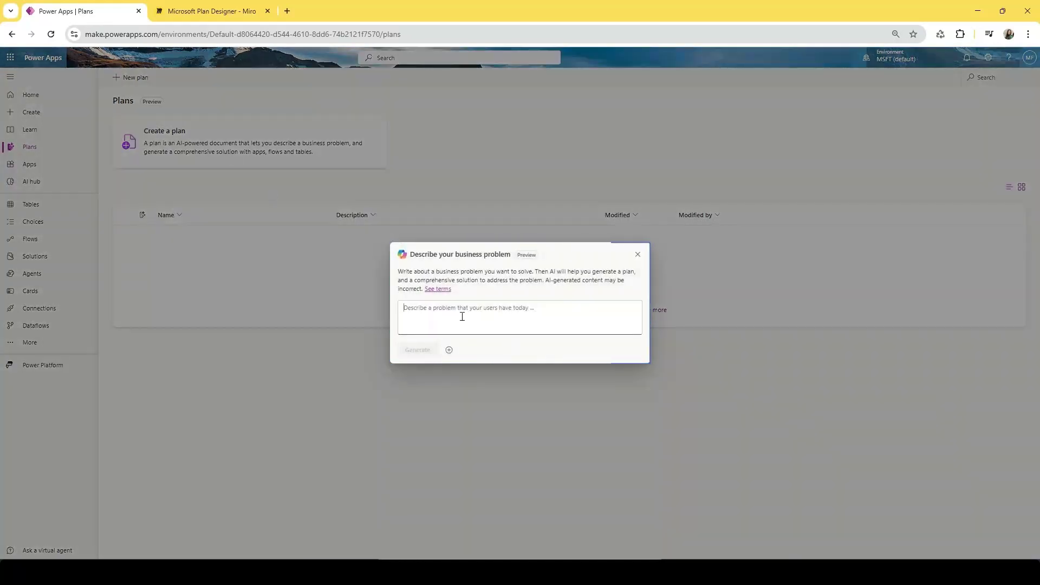
text(Create a Property Management App to simplify renting and managing properties. The app should include the ability to send rental payment reminders to the property manager and tenants.)
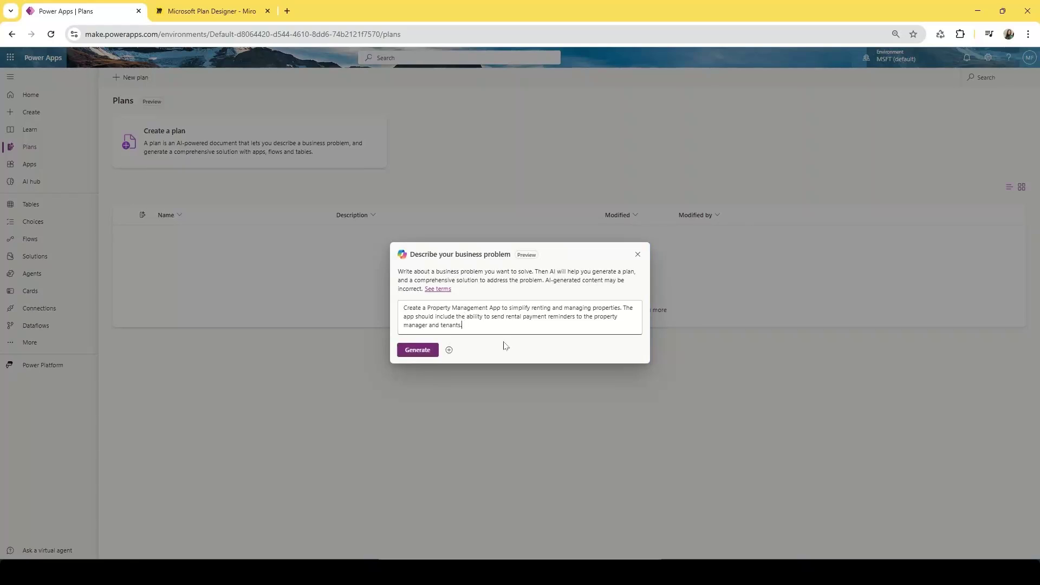
click(449, 349)
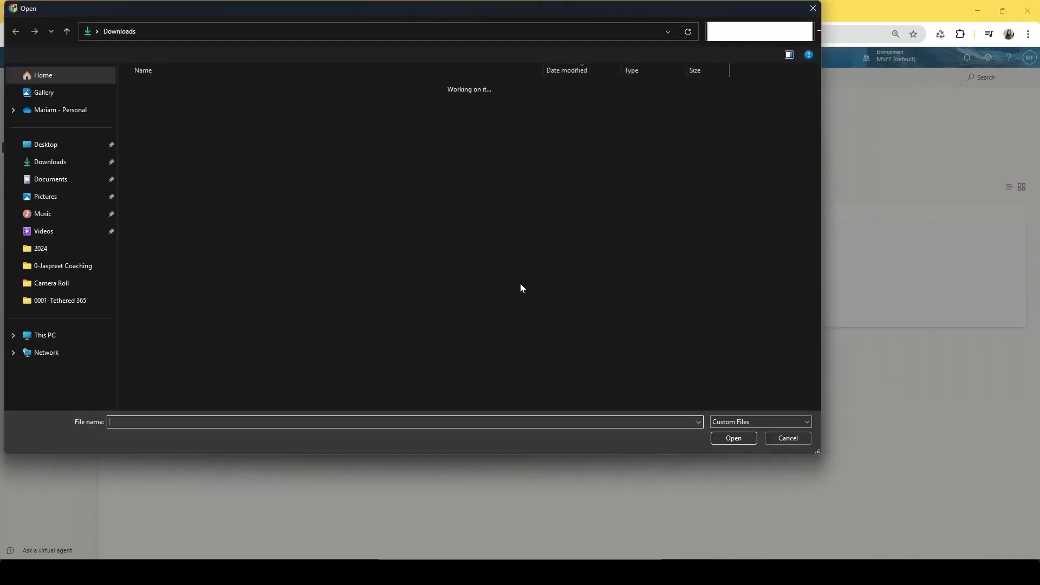
double_click(346, 253)
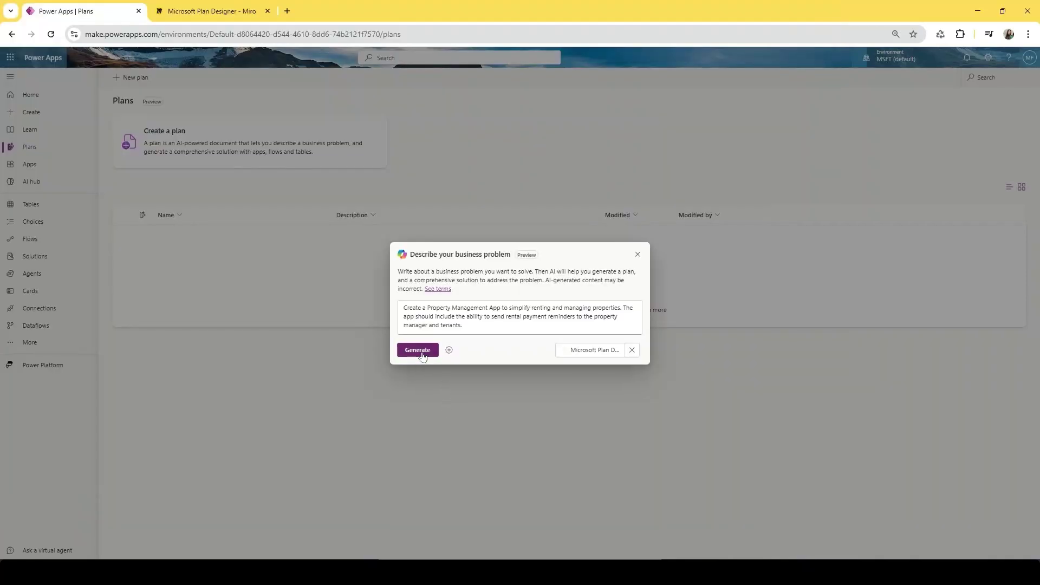
click(420, 352)
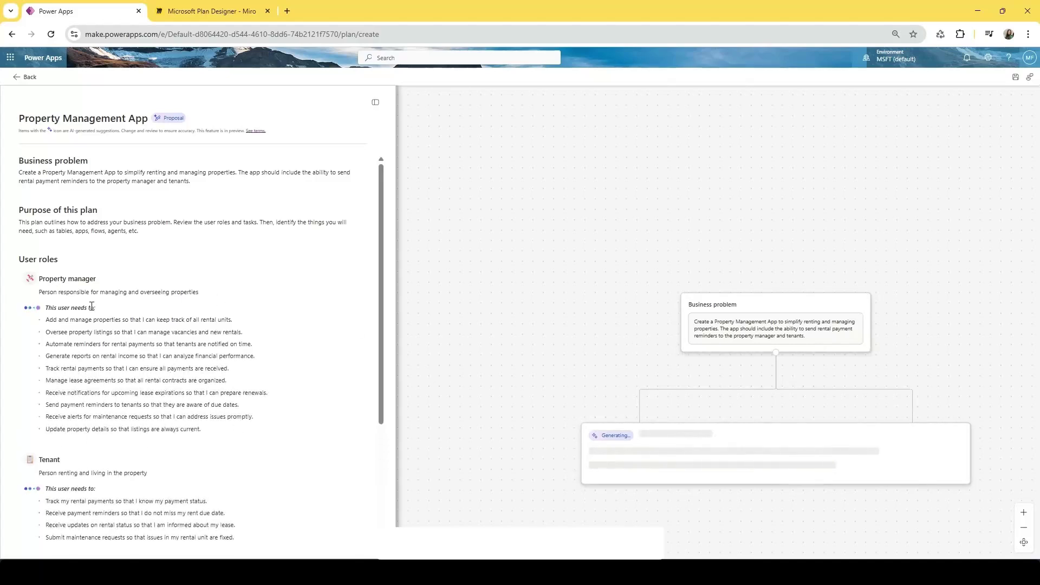
Scroll through the generated plan to review the Property manager and Tenant role cards.
scroll(138, 334, down, 1)
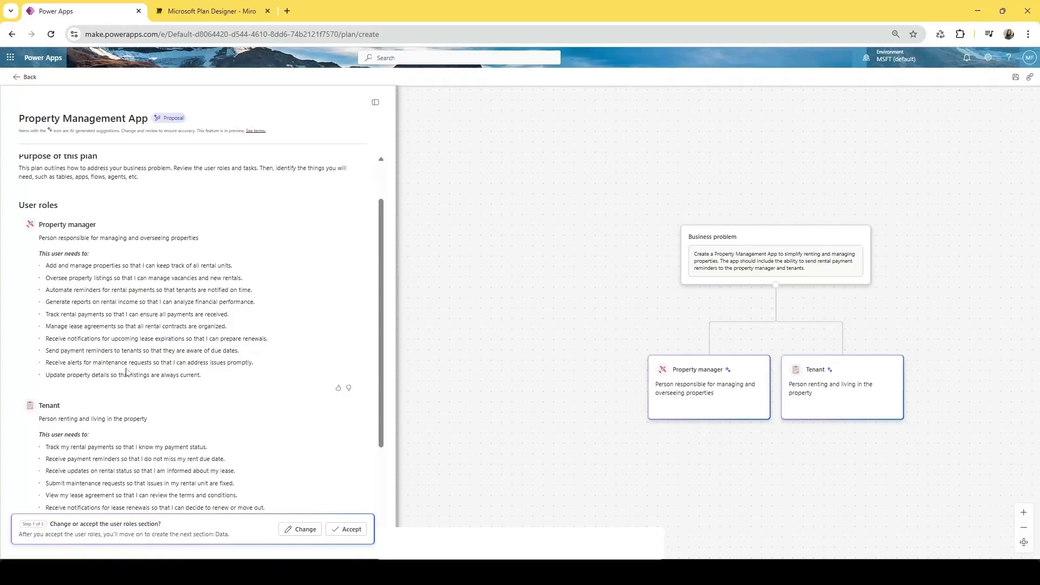
scroll(124, 376, down, 2)
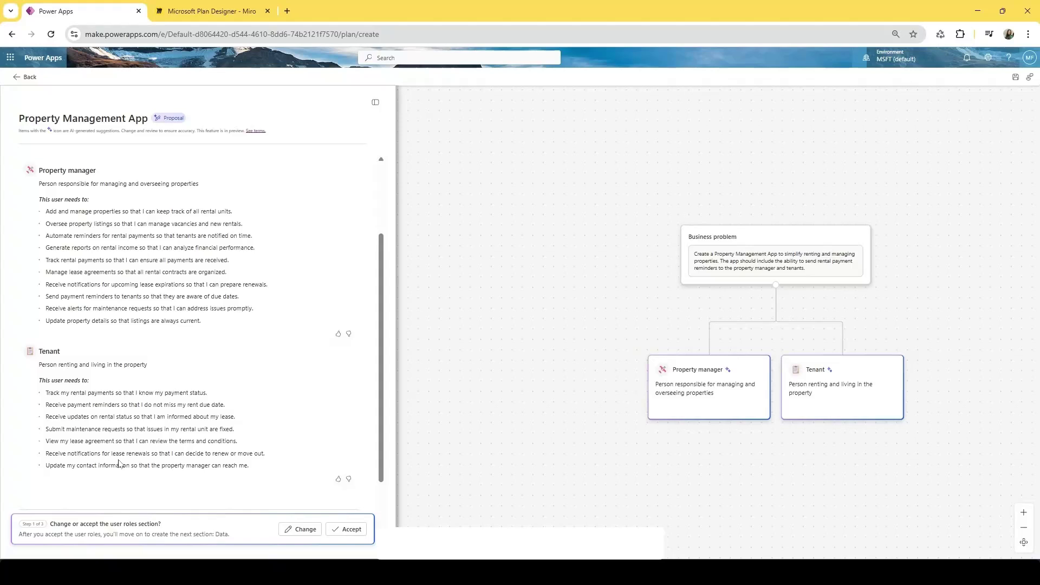
scroll(125, 451, up, 2)
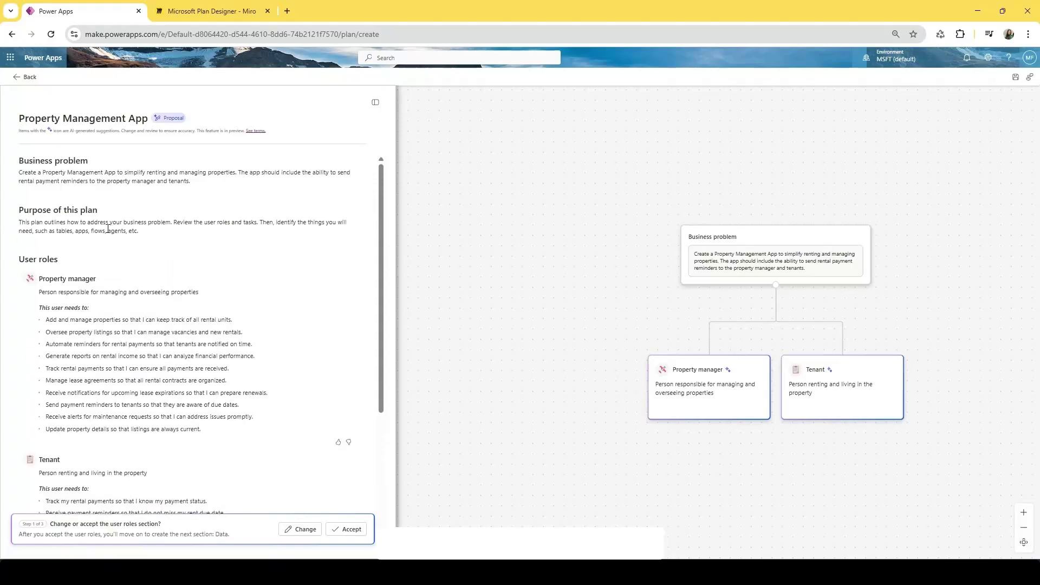
scroll(144, 341, down, 2)
scroll(144, 347, down, 2)
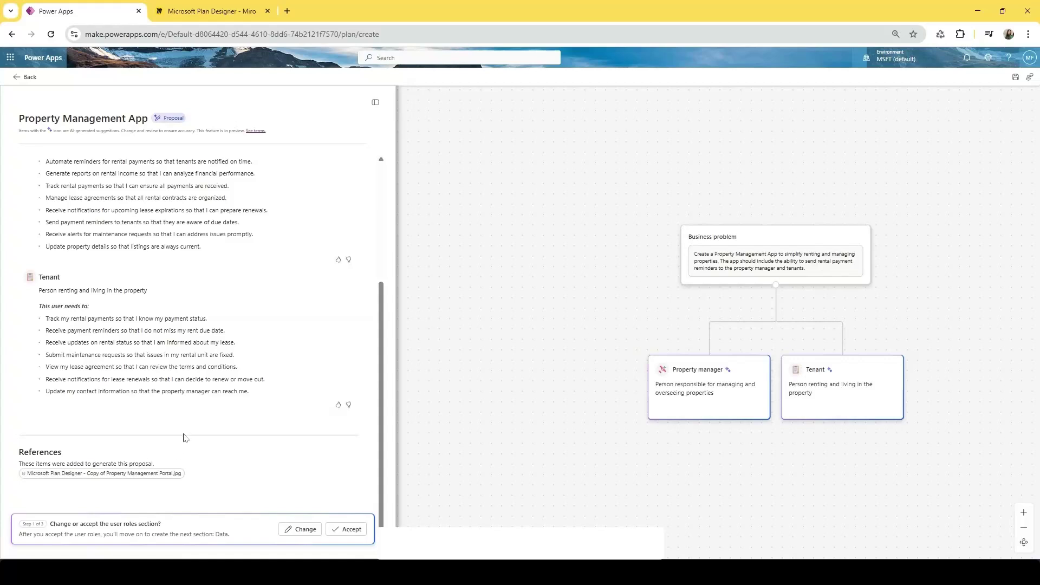
scroll(184, 438, up, 1)
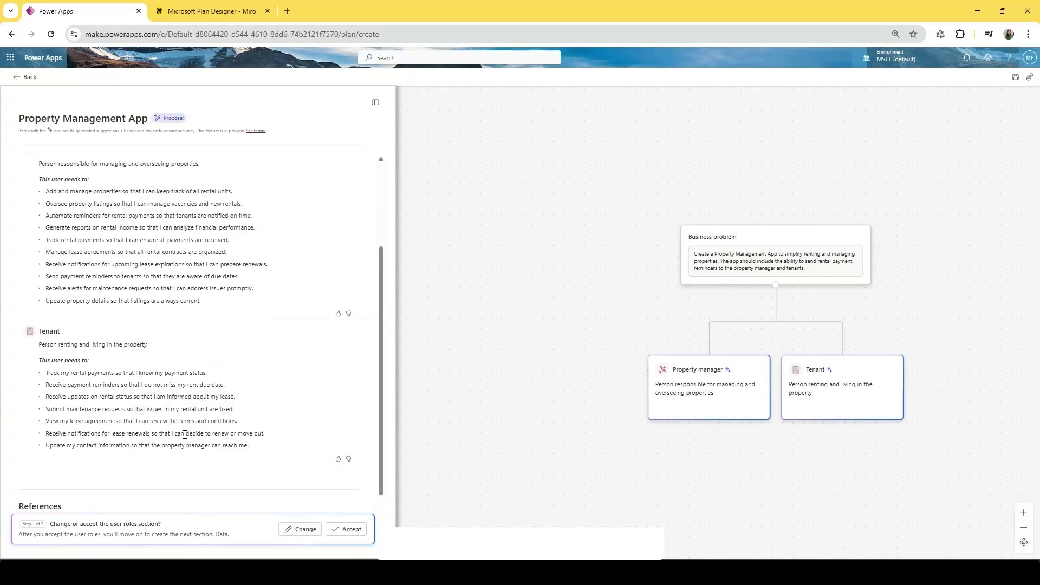
scroll(185, 436, up, 1)
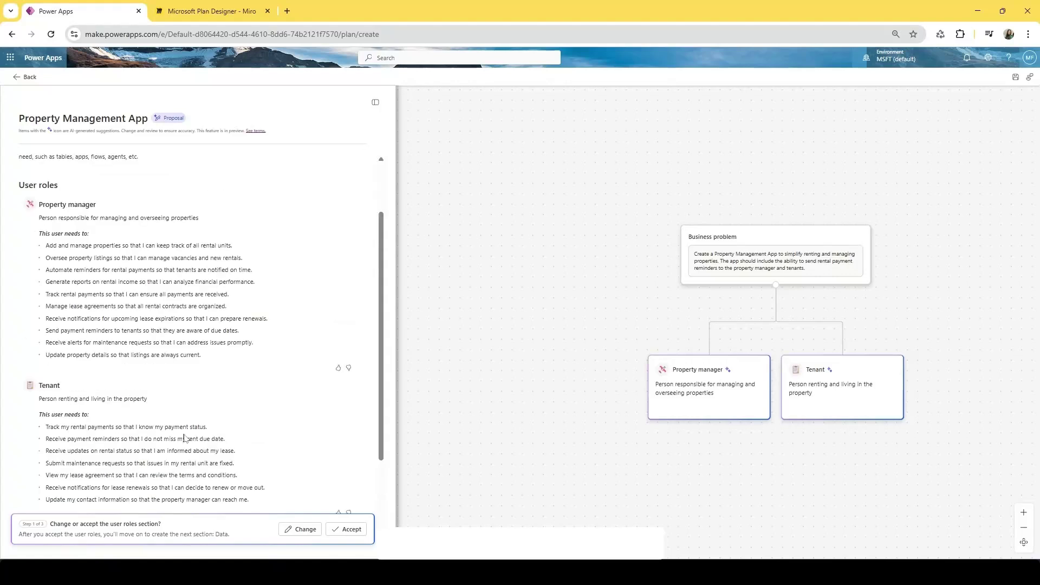
Request a dashboard for the property manager with insight into all properties.
click(293, 533)
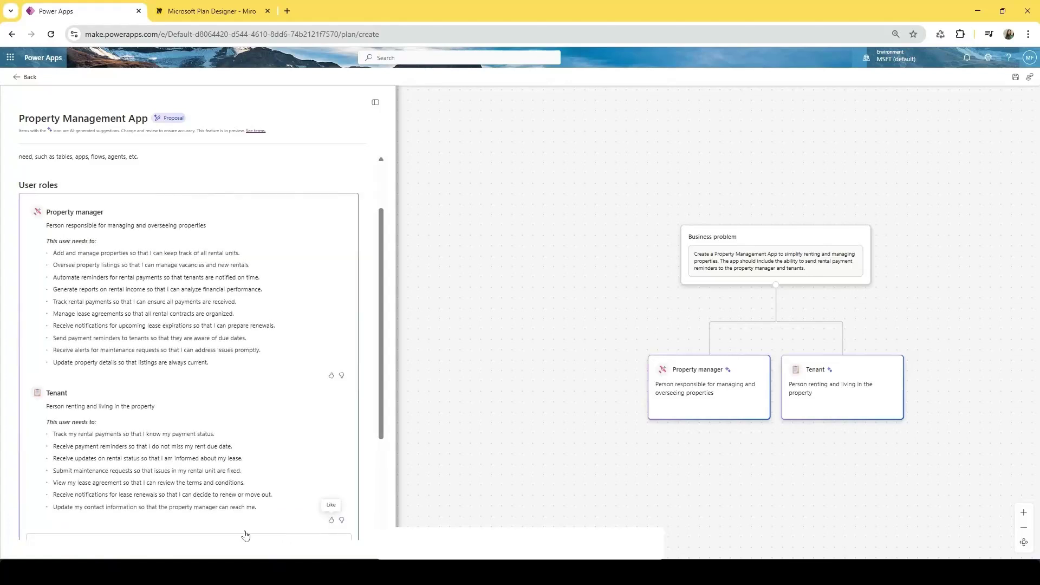
scroll(207, 420, down, 3)
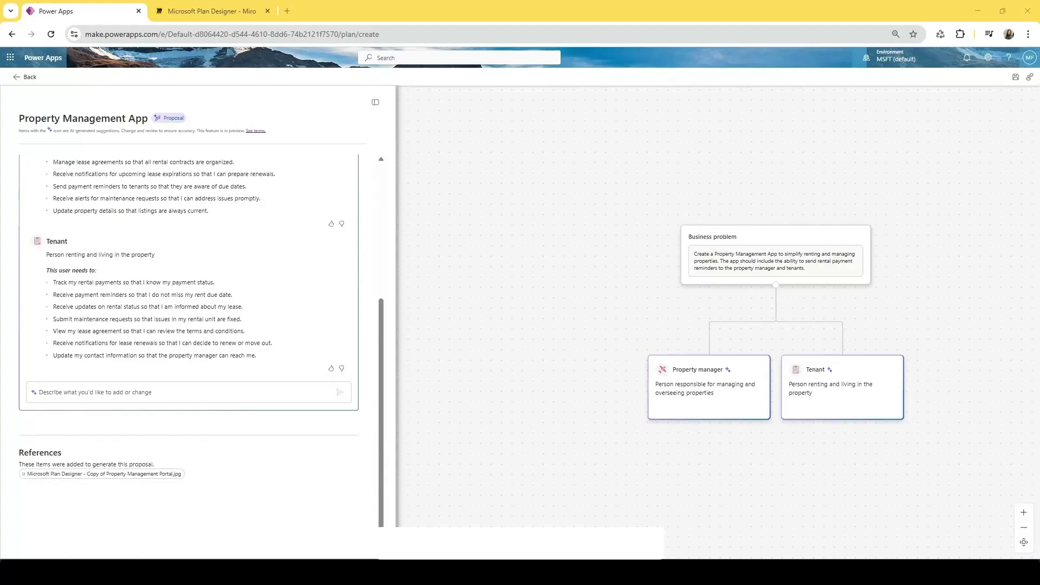
click(184, 388)
text(Add a dashboard to provide an insight of all properties)
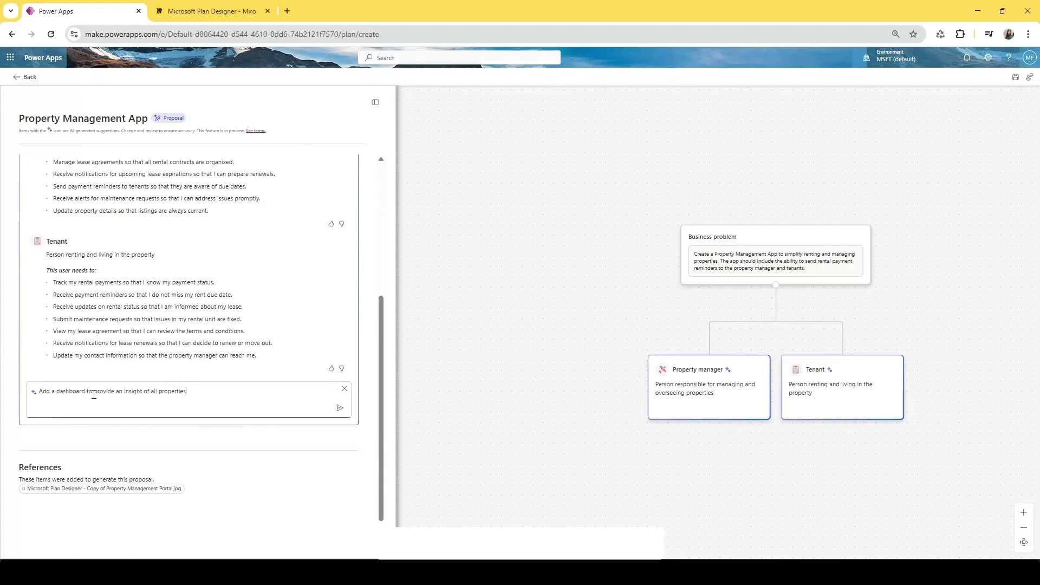
text(for the [pro)
key(BackSpace)
key(BackSpace)
key(BackSpace)
key(BackSpace)
text(property manager)
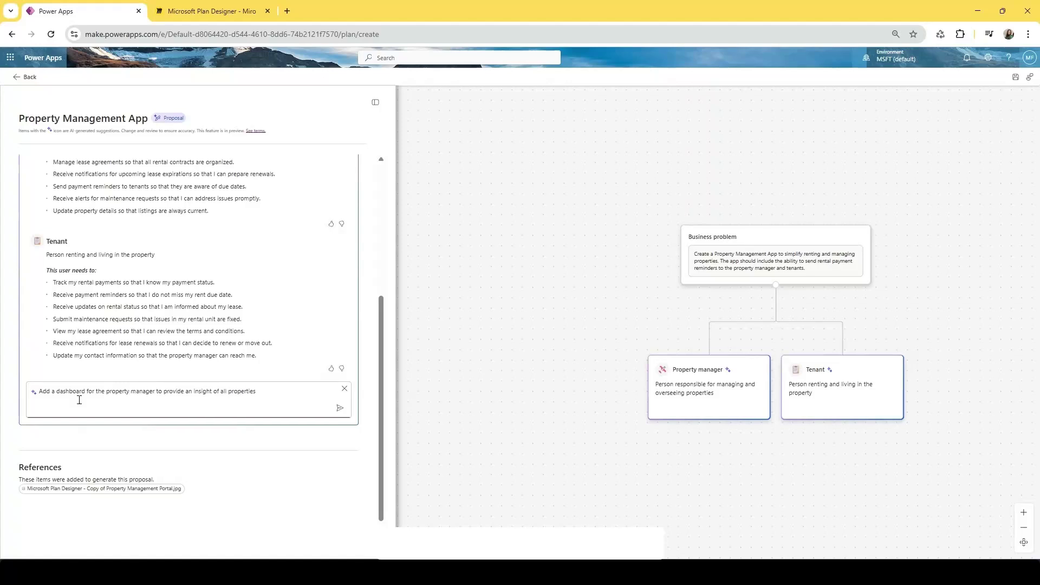
click(339, 411)
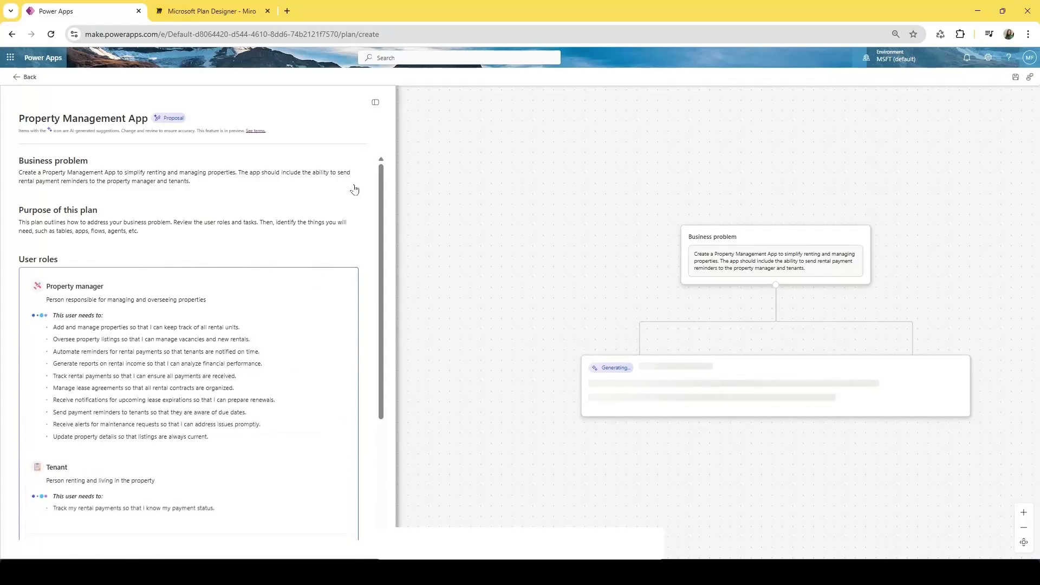
Keep the revised dashboard need and accept the Property manager and Tenant user roles.
scroll(157, 458, down, 2)
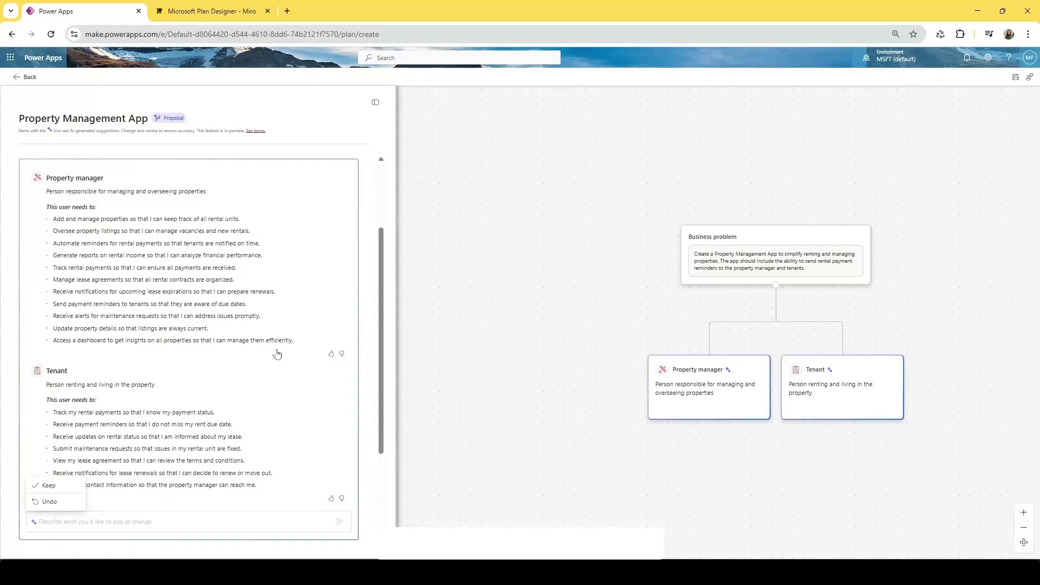
click(49, 485)
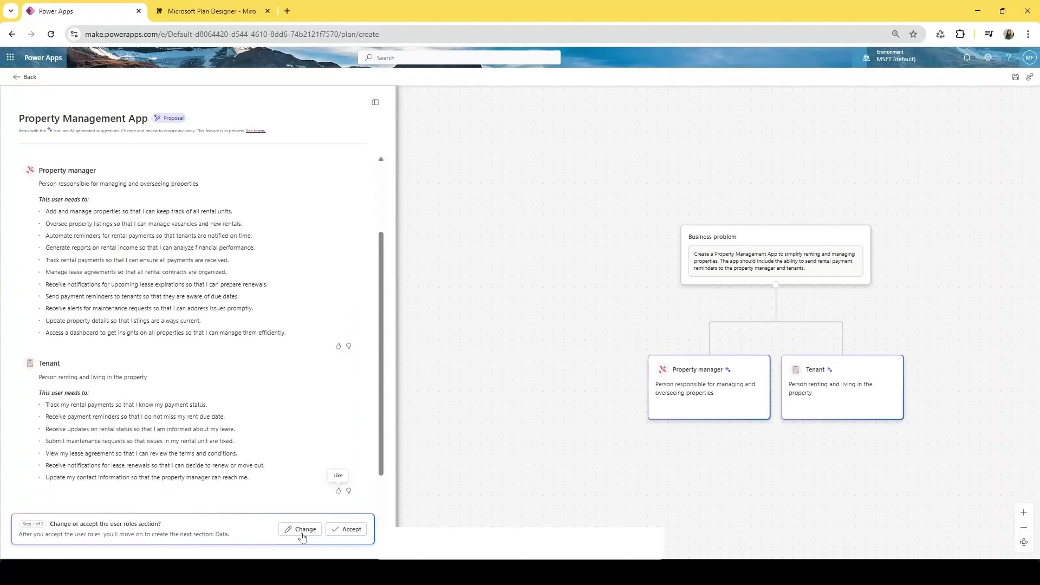
click(352, 530)
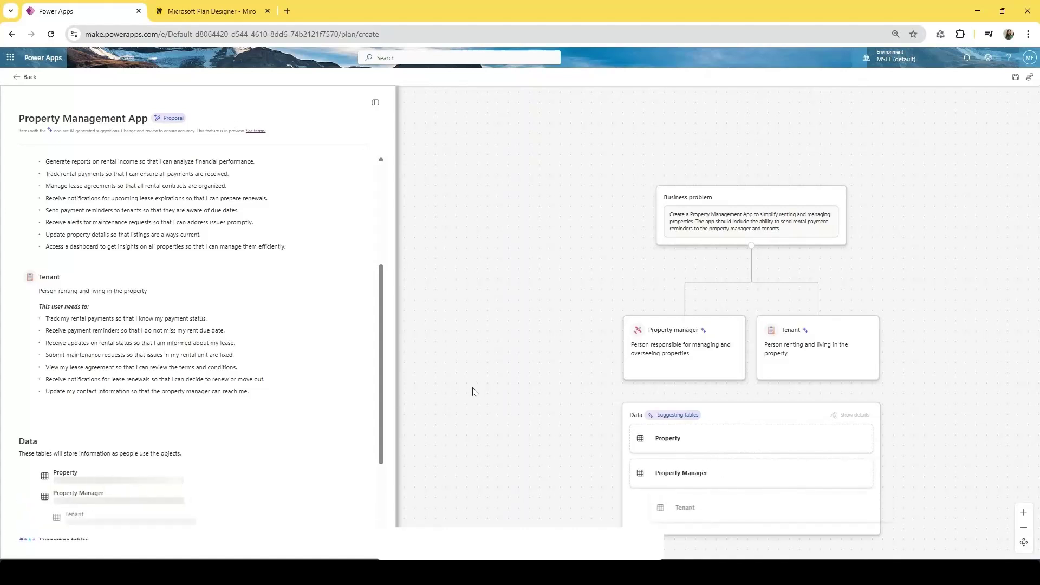
Review the six suggested data tables and show their detailed relationships.
scroll(546, 416, down, 3)
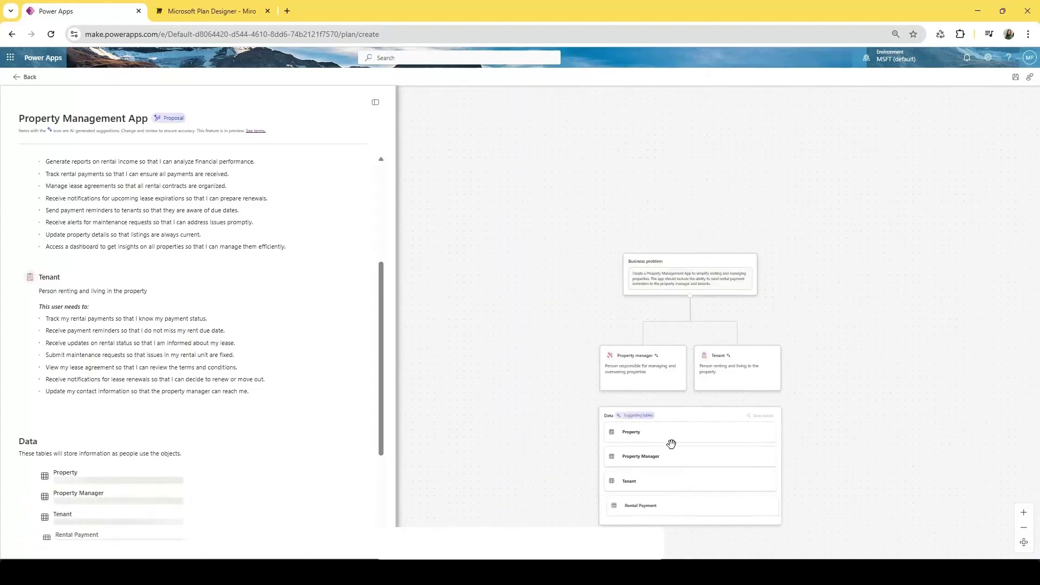
scroll(733, 422, up, 5)
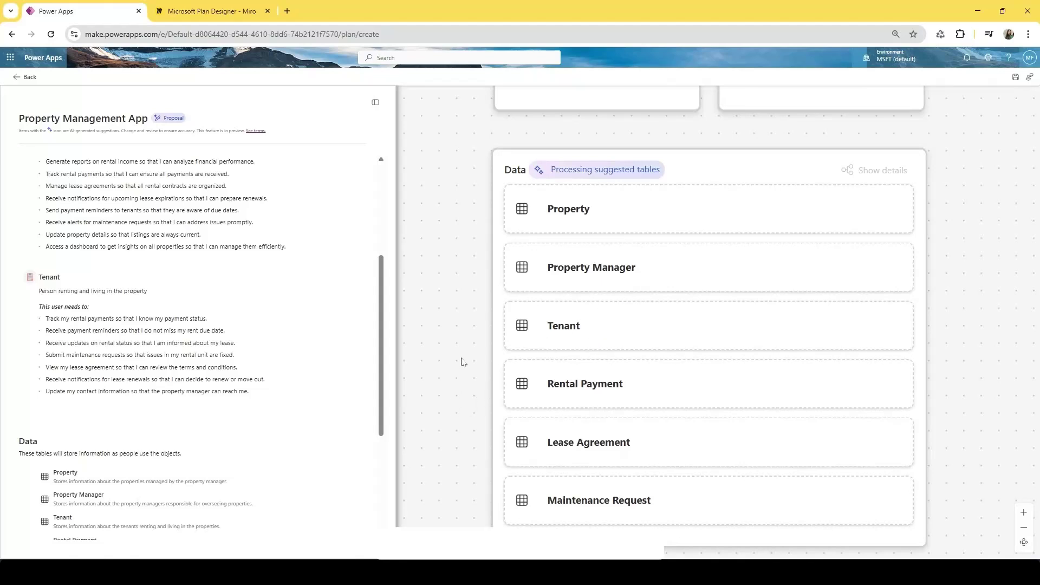
scroll(516, 360, down, 2)
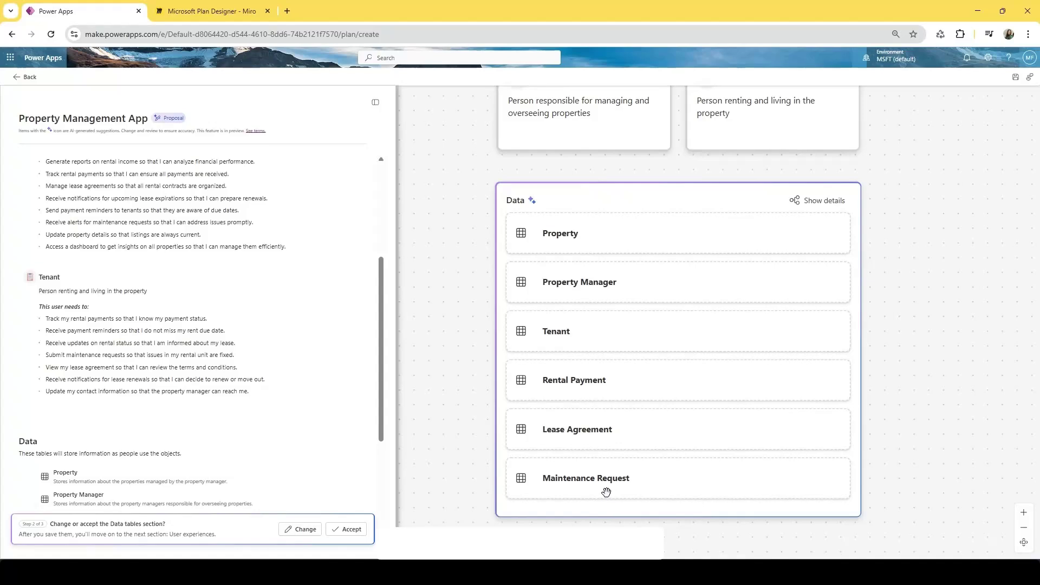
click(822, 203)
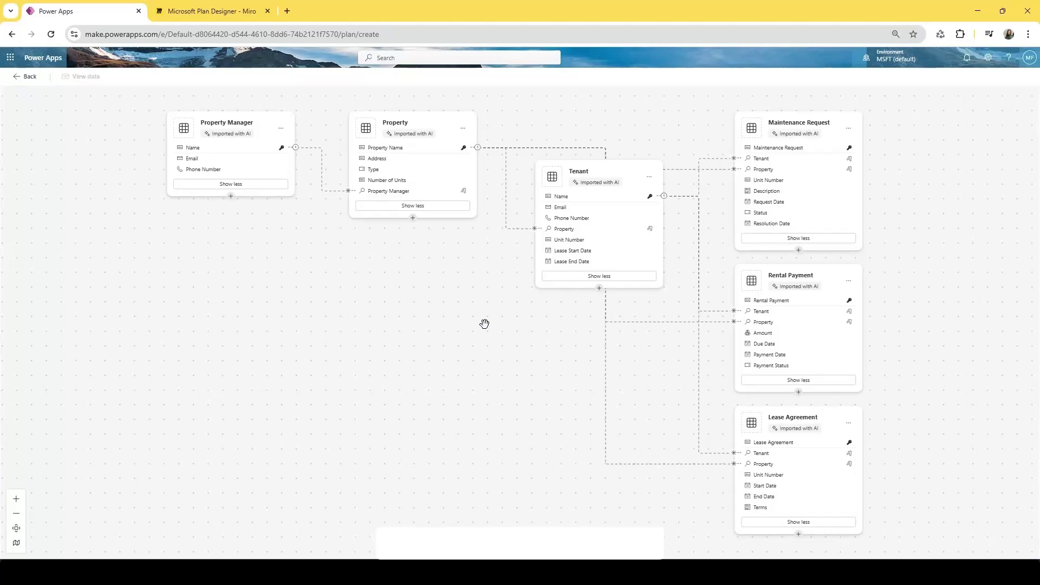
click(28, 82)
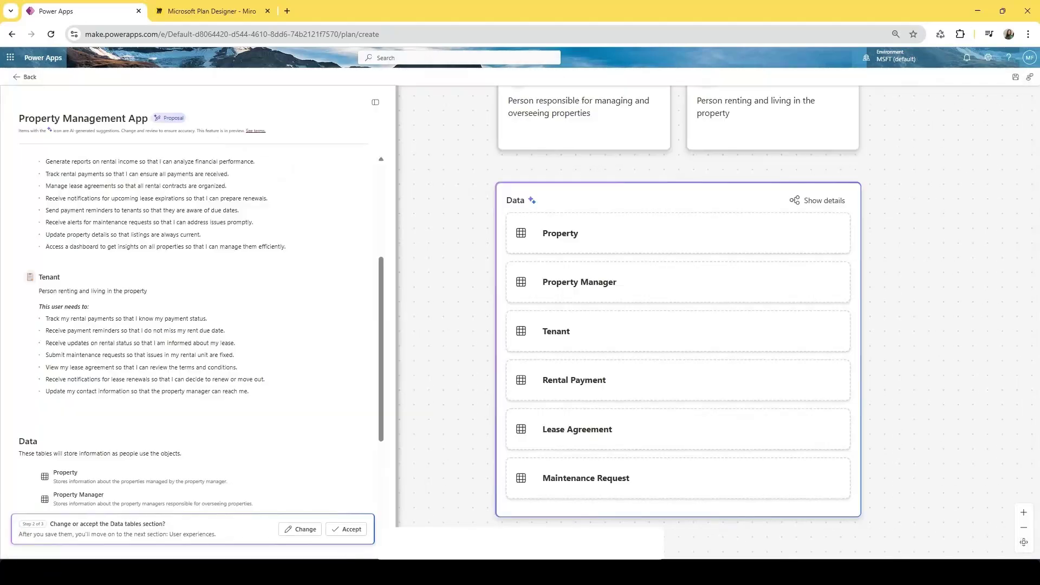
Accept the six data tables, then pan across the proposed user experience cards.
click(351, 530)
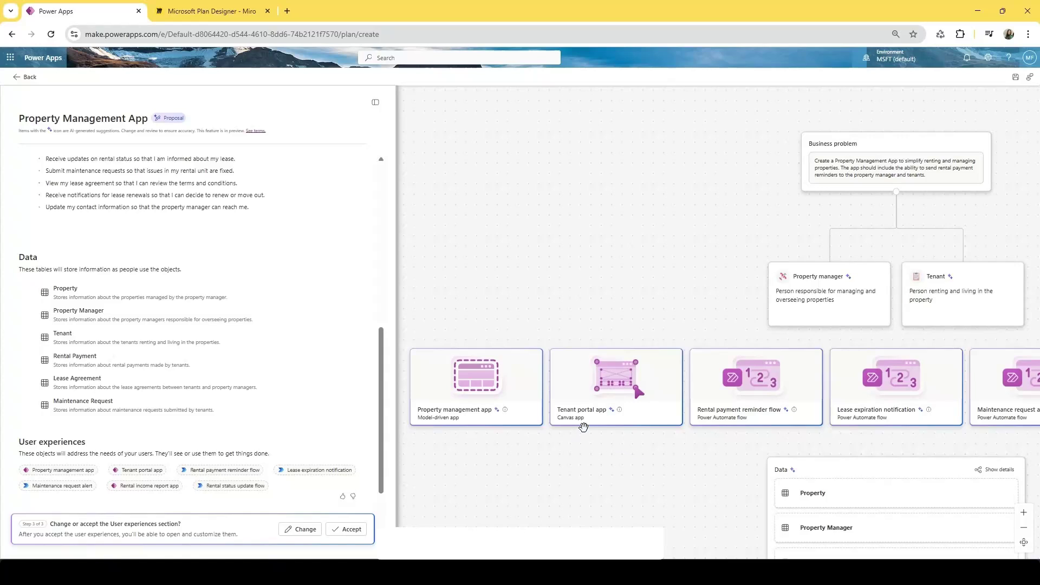
drag(669, 453, 567, 455)
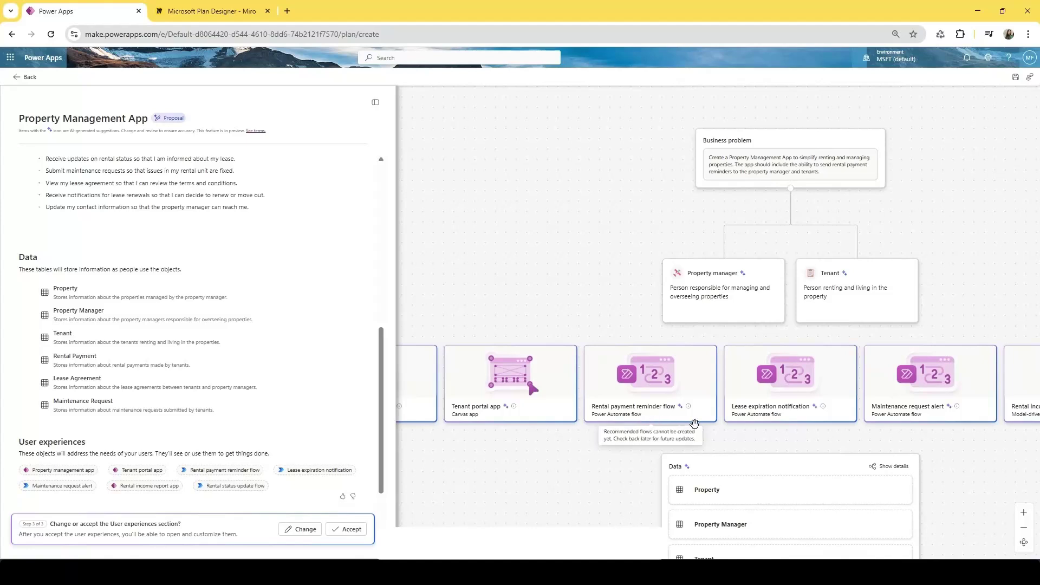
Pan and zoom out to see all seven user experiences above the Data tables.
drag(754, 448, 662, 449)
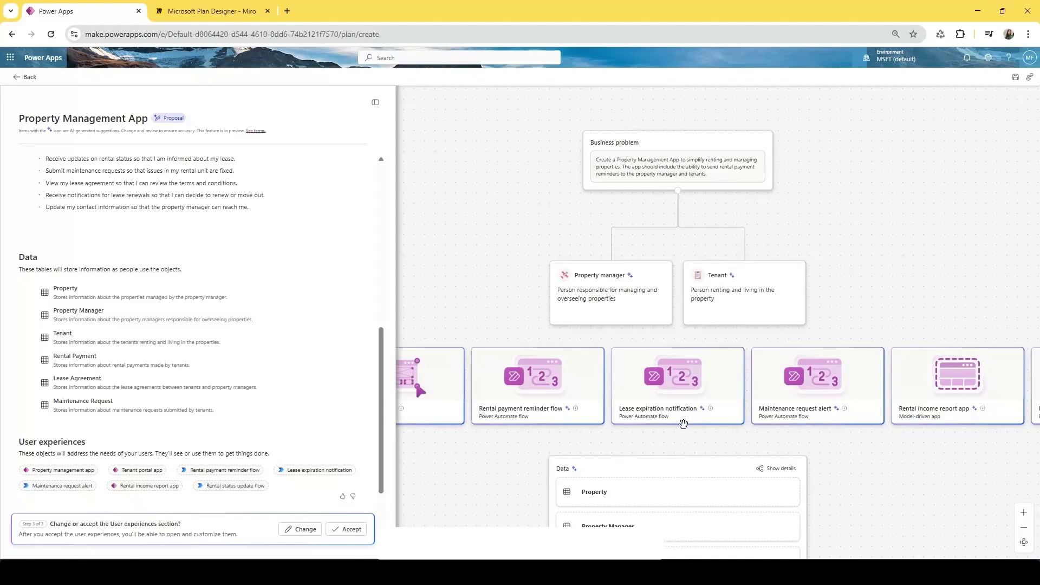
drag(850, 441, 753, 436)
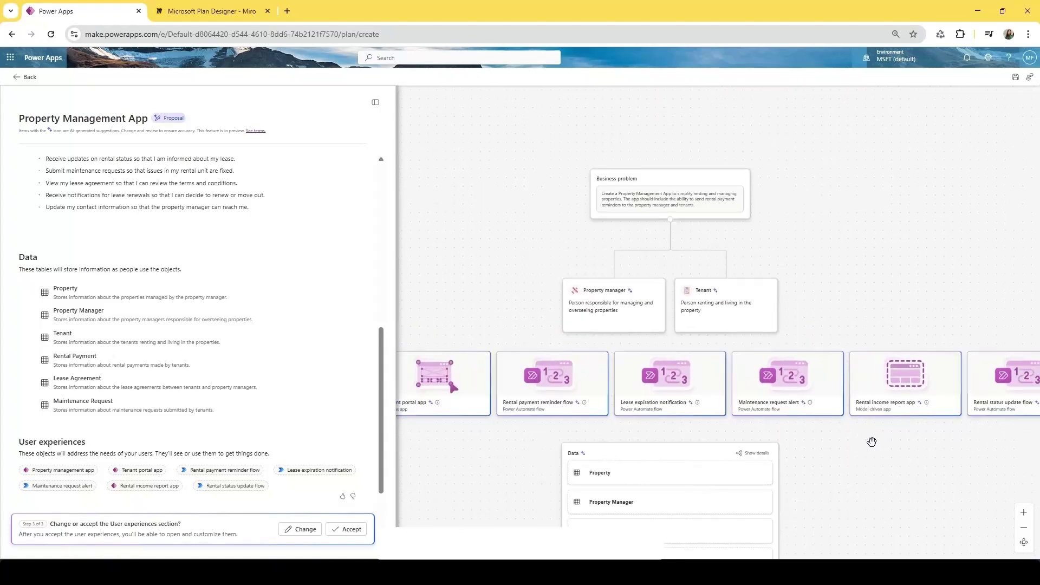
scroll(871, 441, up, 2)
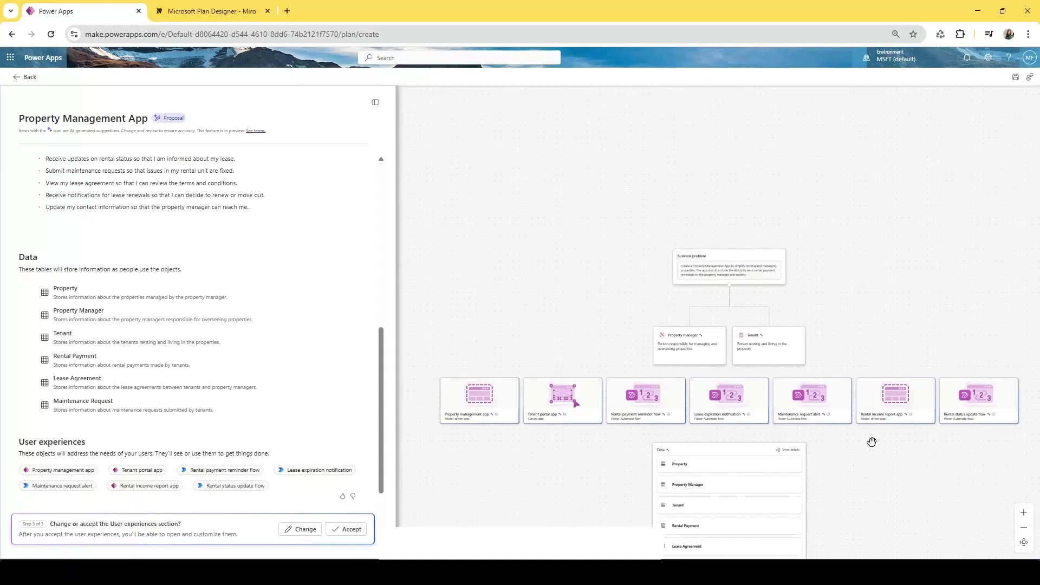
drag(872, 471, 861, 415)
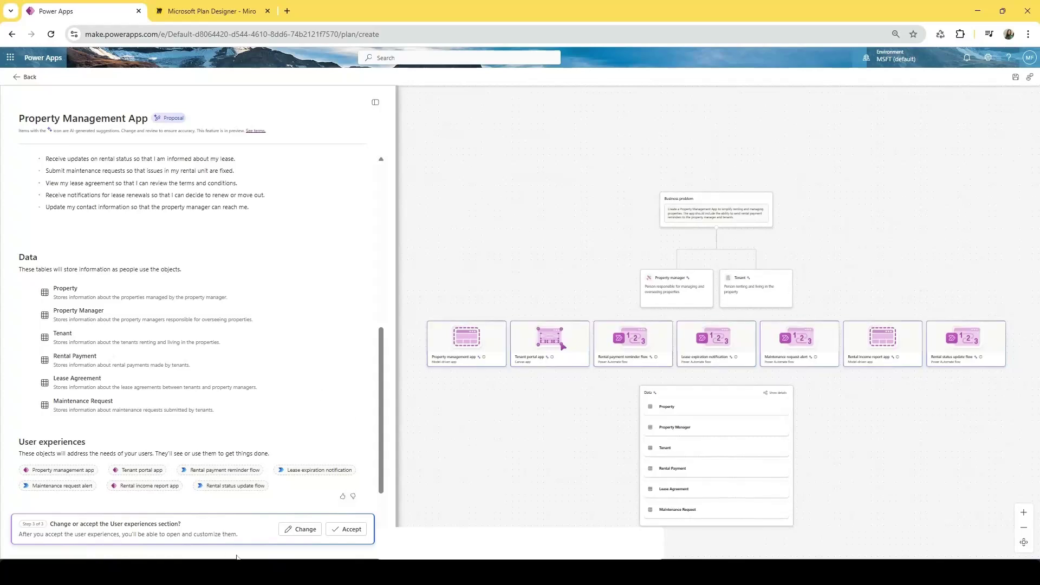
Ask to combine the model-driven apps and all flows, keeping the tenant portal as canvas.
click(301, 529)
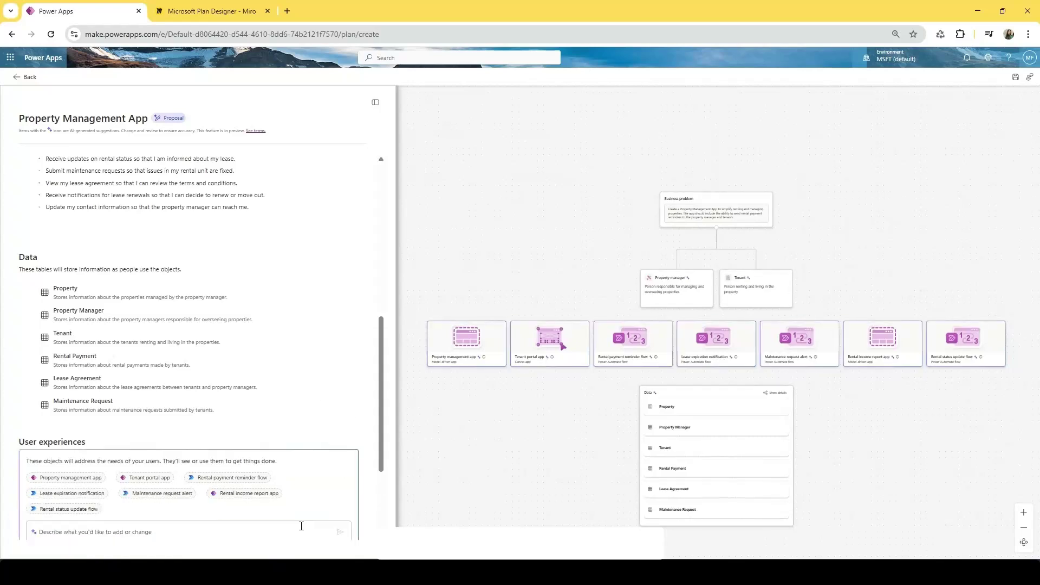
click(88, 537)
text(c)
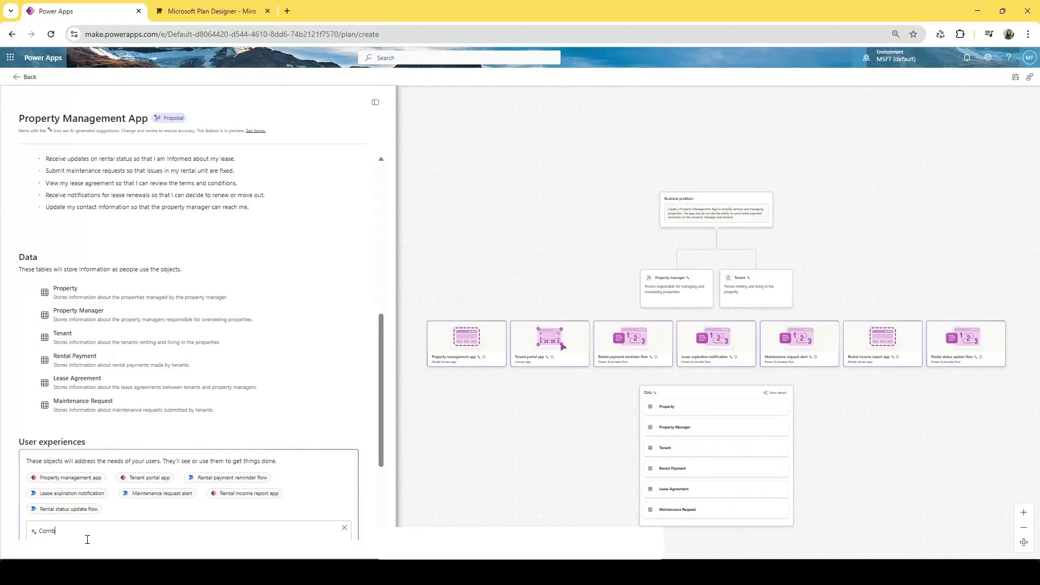
text(ombine all model)
text( drivens app whil)
text(e keepi)
text(ng the tenant portal on the canvas app and I would like to combine all flows into)
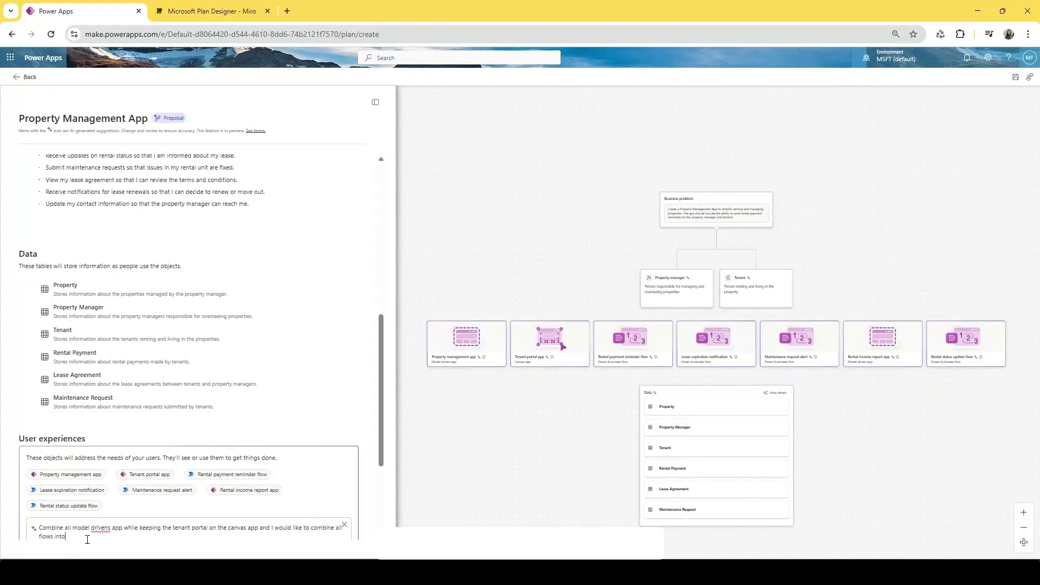
key(Return)
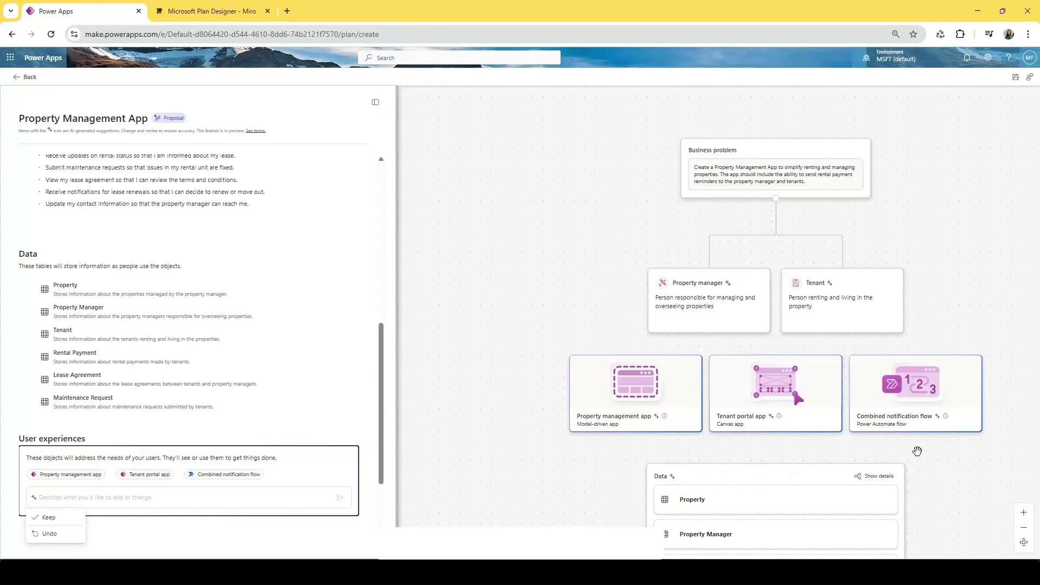
Review the three regenerated cards: Property management app, Tenant portal app and Combined notification flow.
mouse_move(665, 421)
Keep and accept the revised user experiences, then start saving the plan's data tables.
click(70, 519)
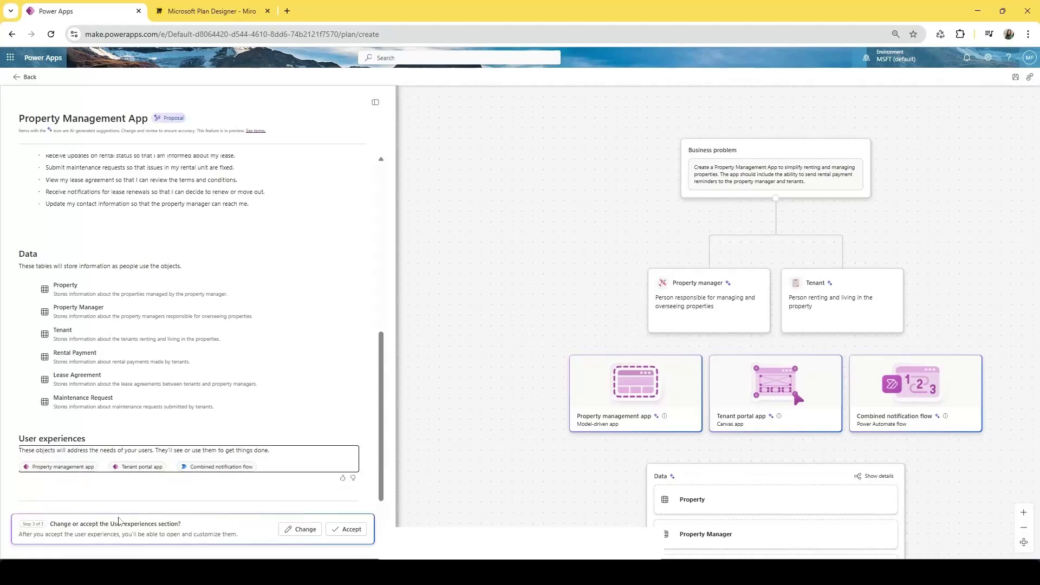
click(357, 535)
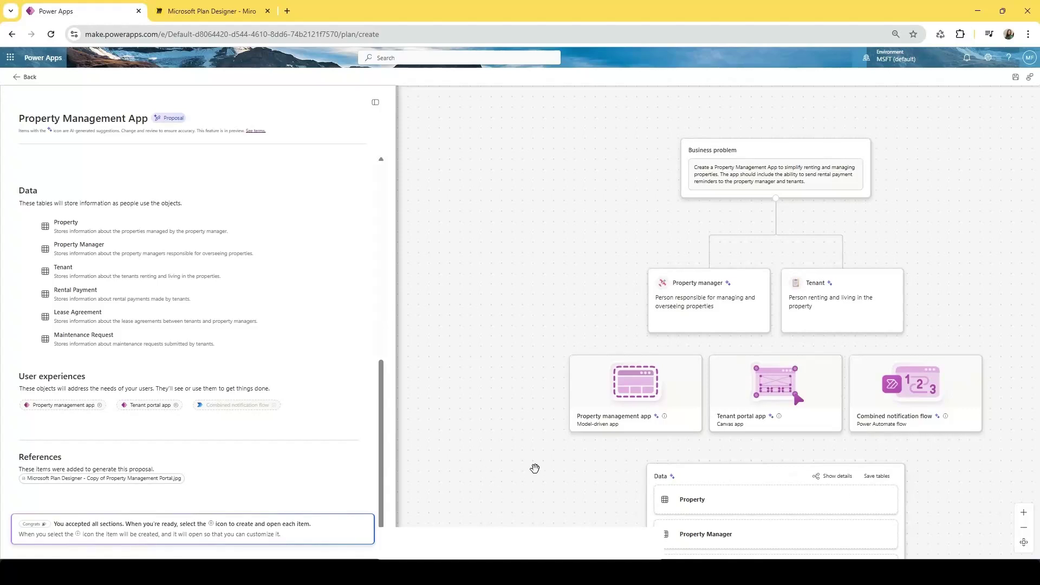
drag(534, 469, 483, 290)
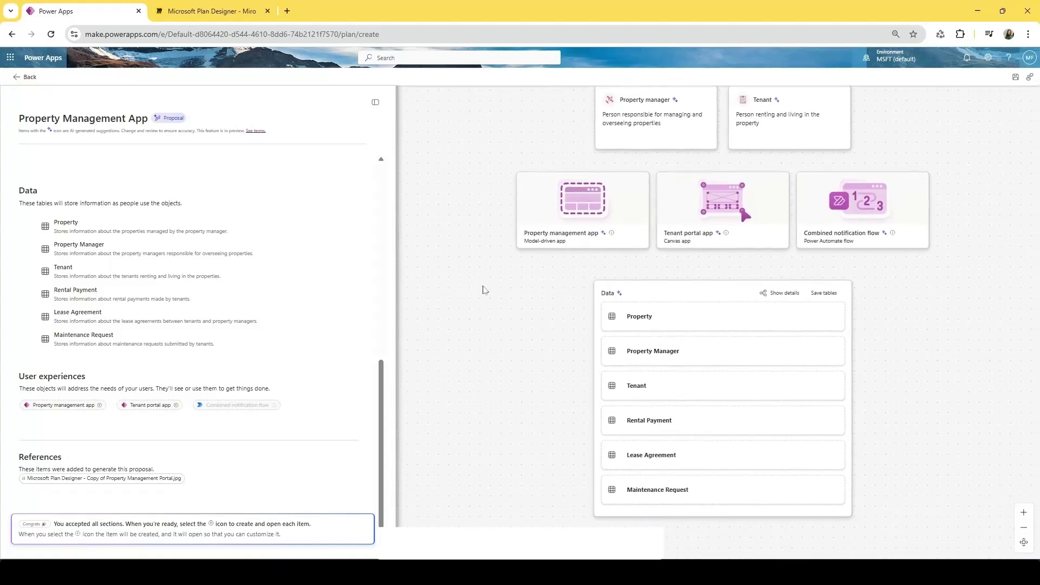
click(827, 293)
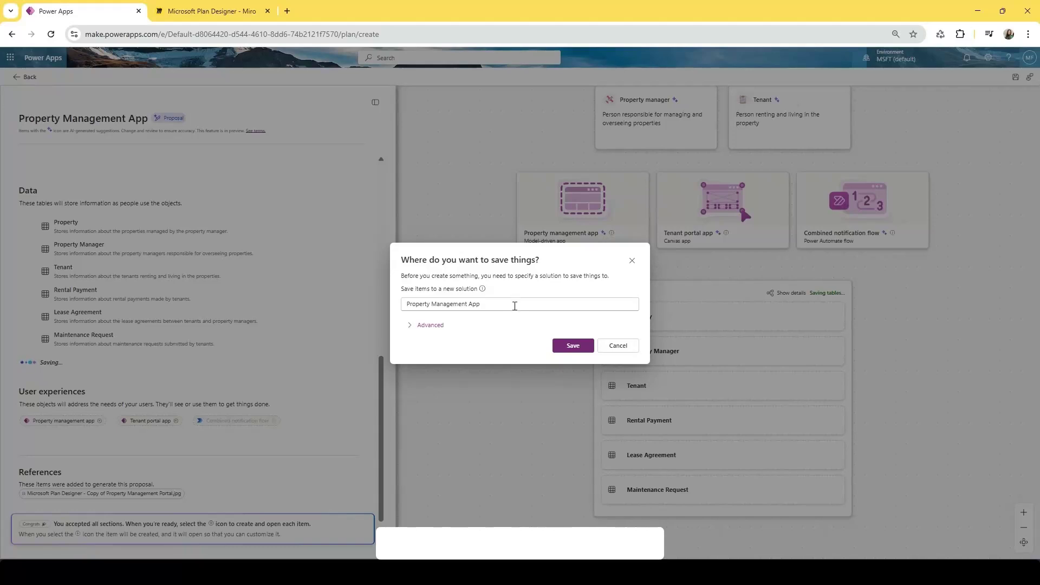
Save everything into the new 'Property Management App' solution, producing the Property management app.
click(573, 346)
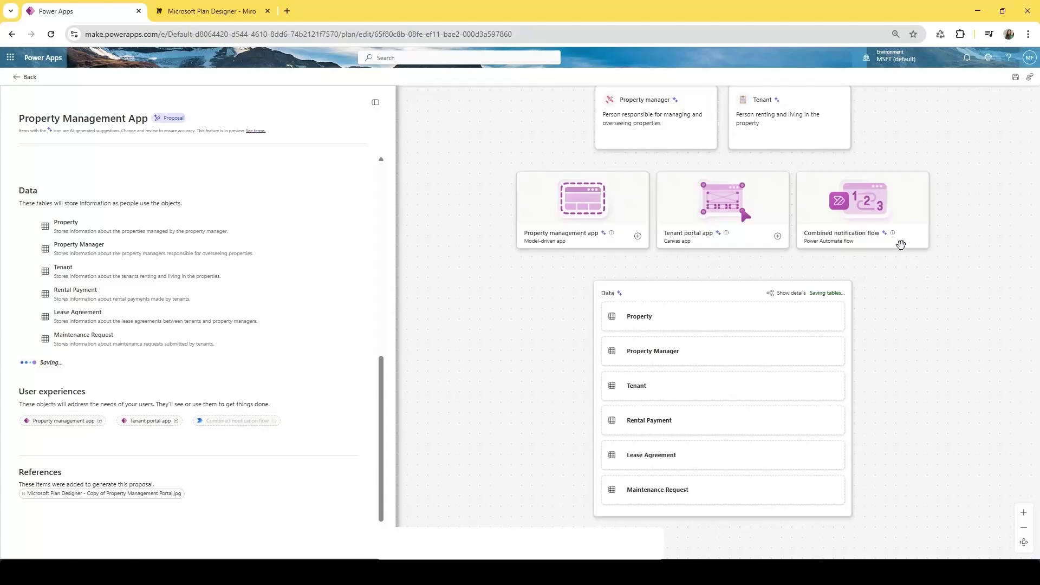
mouse_move(897, 240)
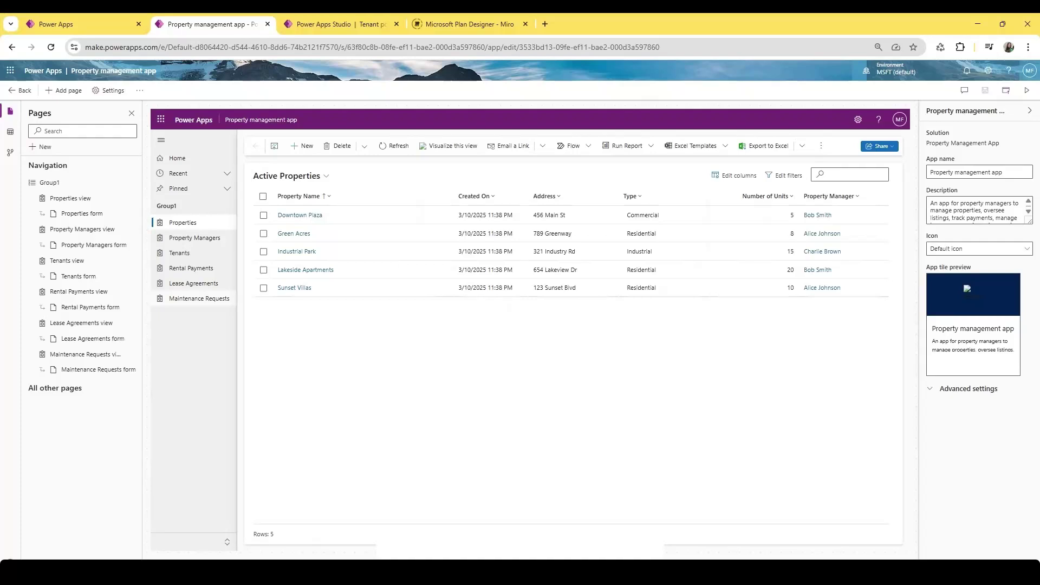
Switch to the Power Apps Studio tab showing the new Tenant portal canvas app.
click(355, 26)
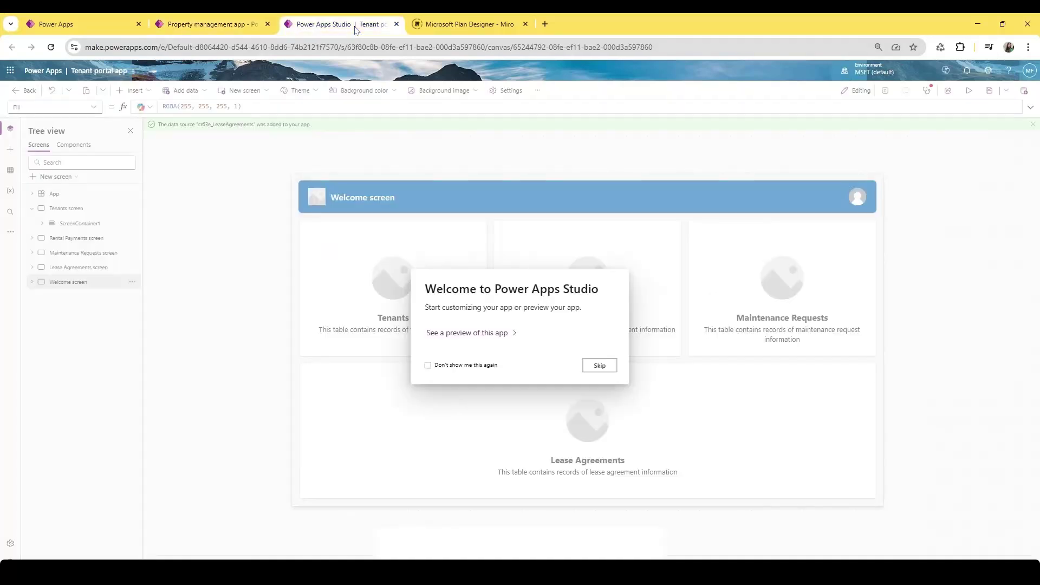
Skip the welcome message and browse the Lease Agreements and Tenants screens.
click(600, 367)
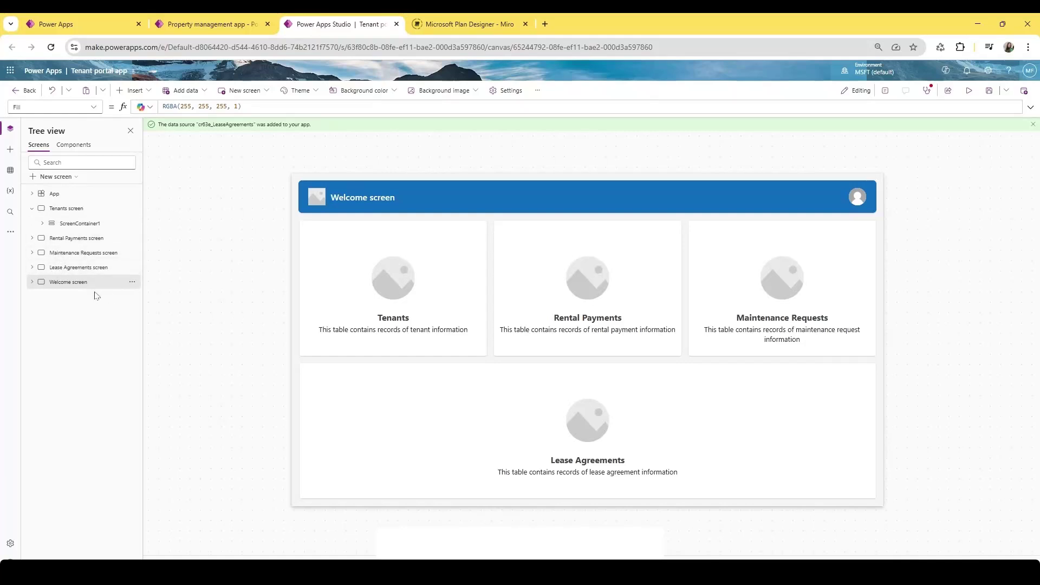
click(81, 266)
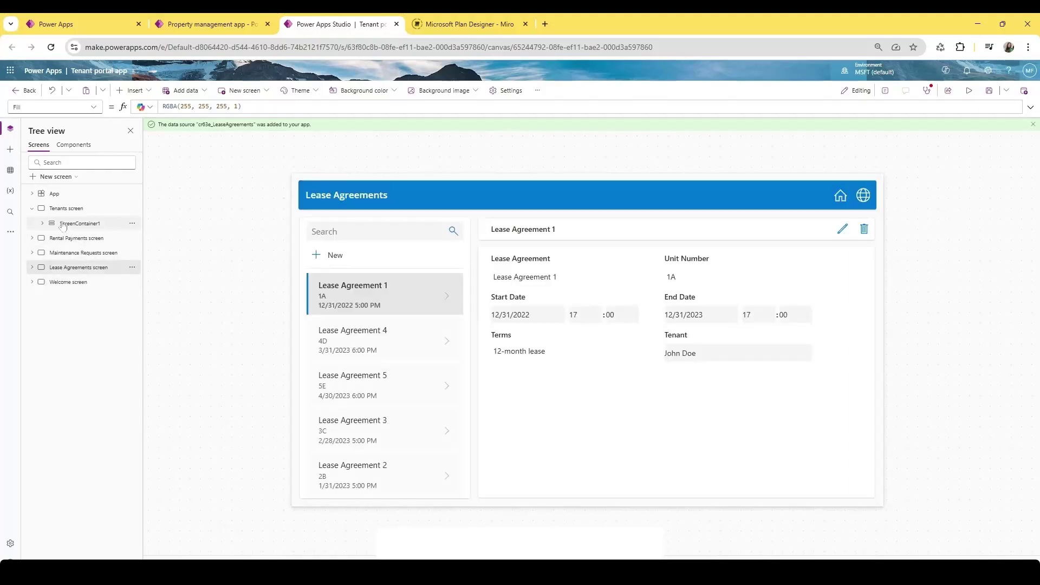
click(76, 212)
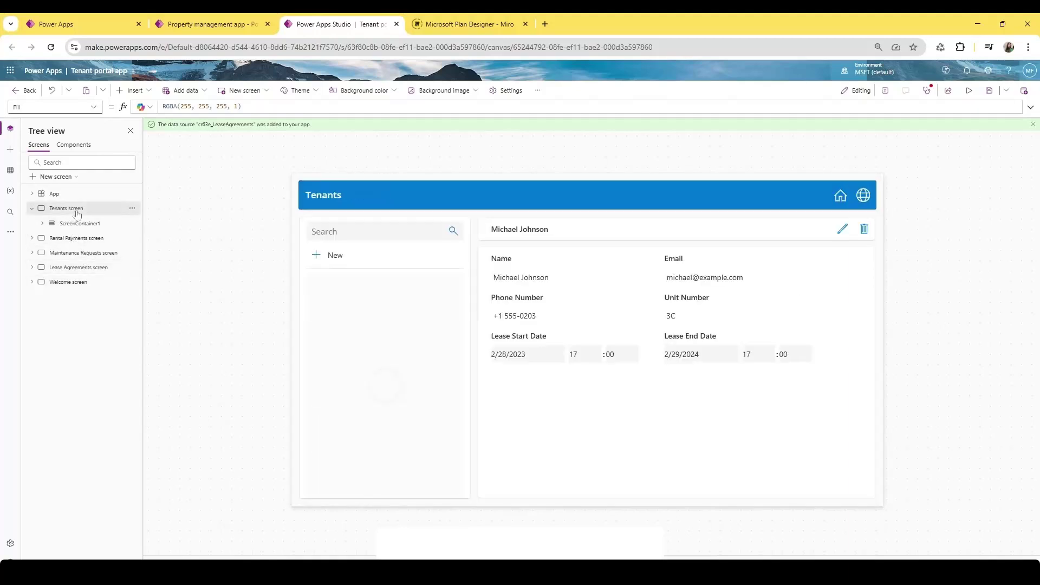